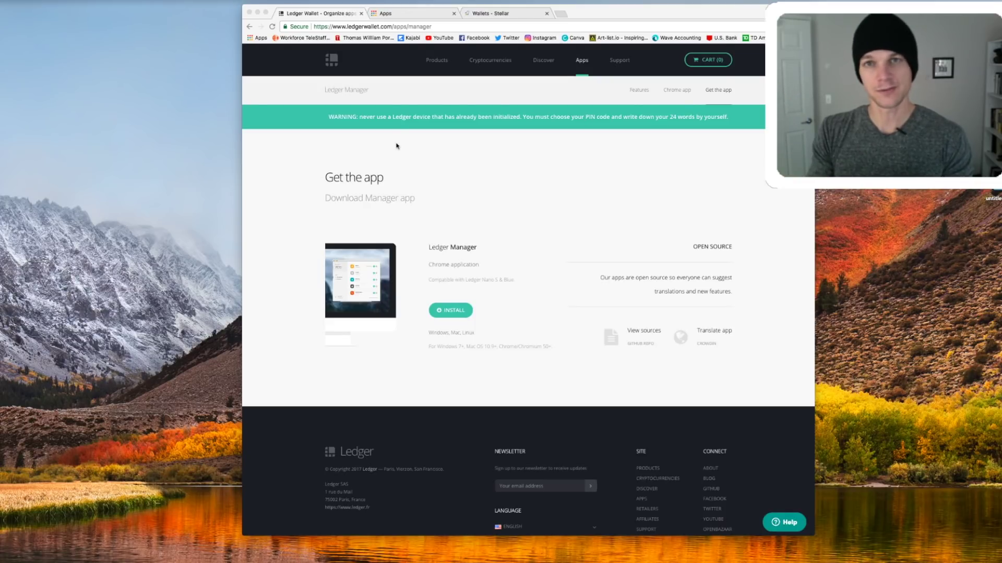
Glance at the Chrome apps page, then scroll through the Ledger Manager 'Get the app' download page
left_click(408, 14)
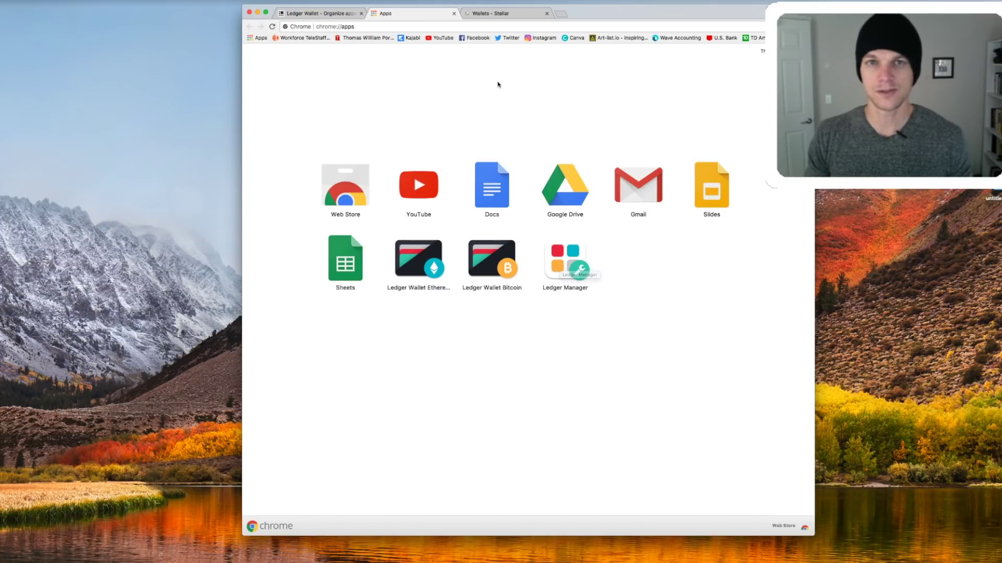
key("ctrl+shift+Tab")
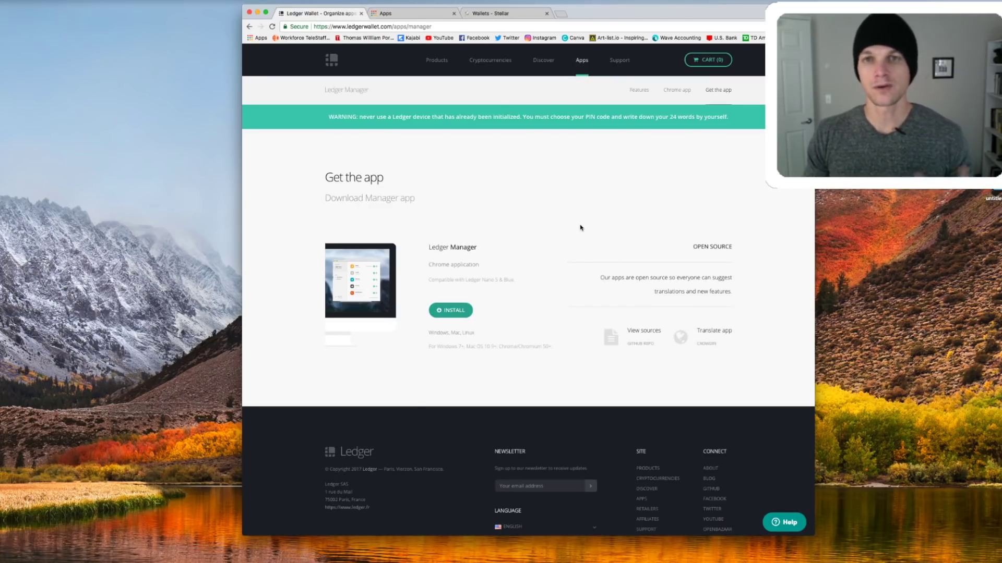
scroll(580, 227, "down", 3)
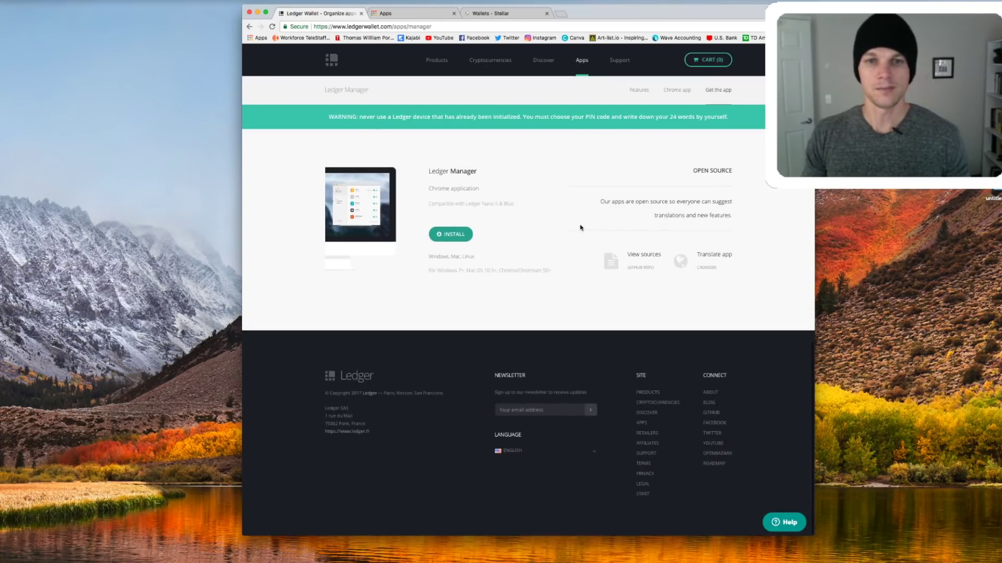
scroll(580, 227, "up", 2)
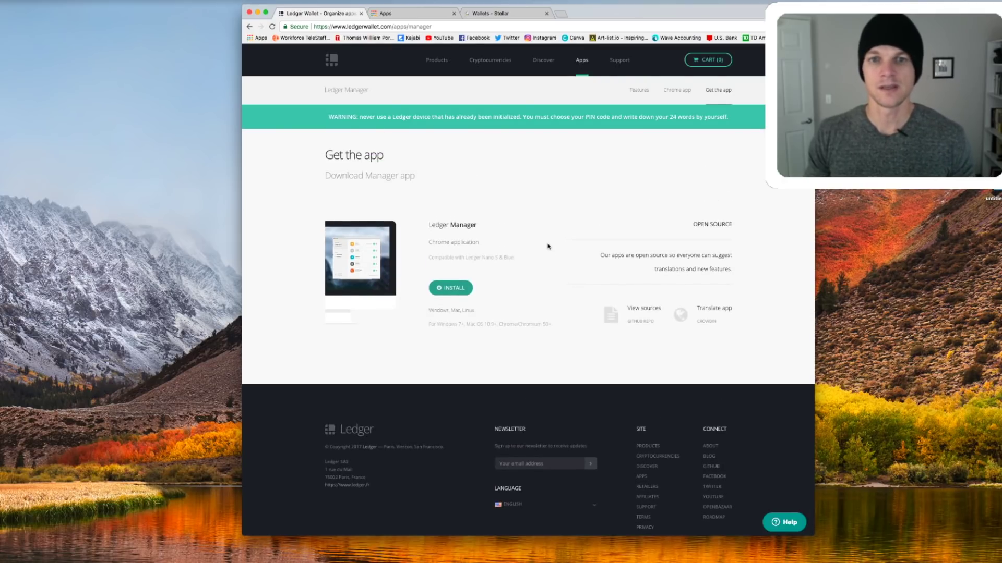
scroll(543, 245, "up", 1)
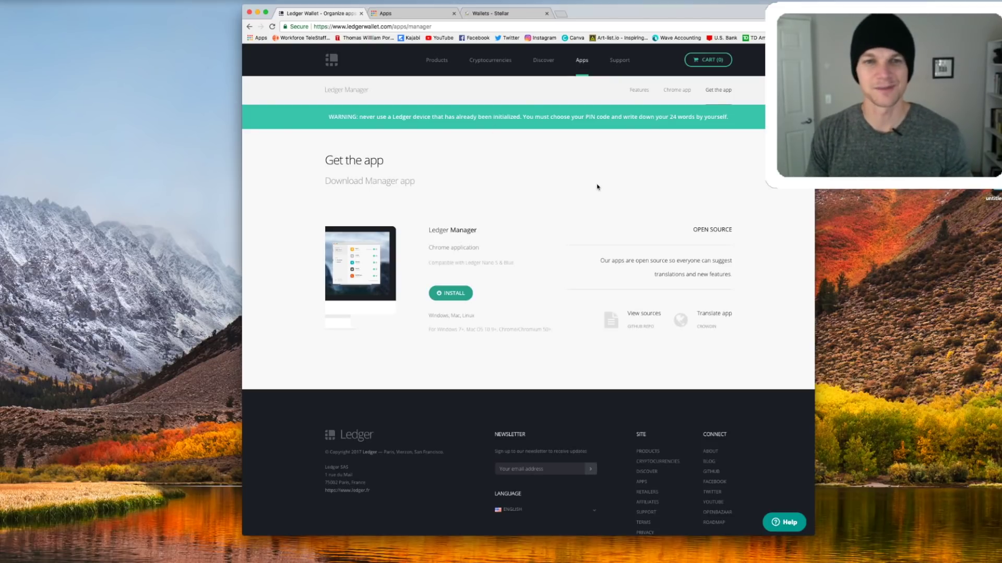
scroll(574, 186, "down", 1)
scroll(575, 186, "down", 1)
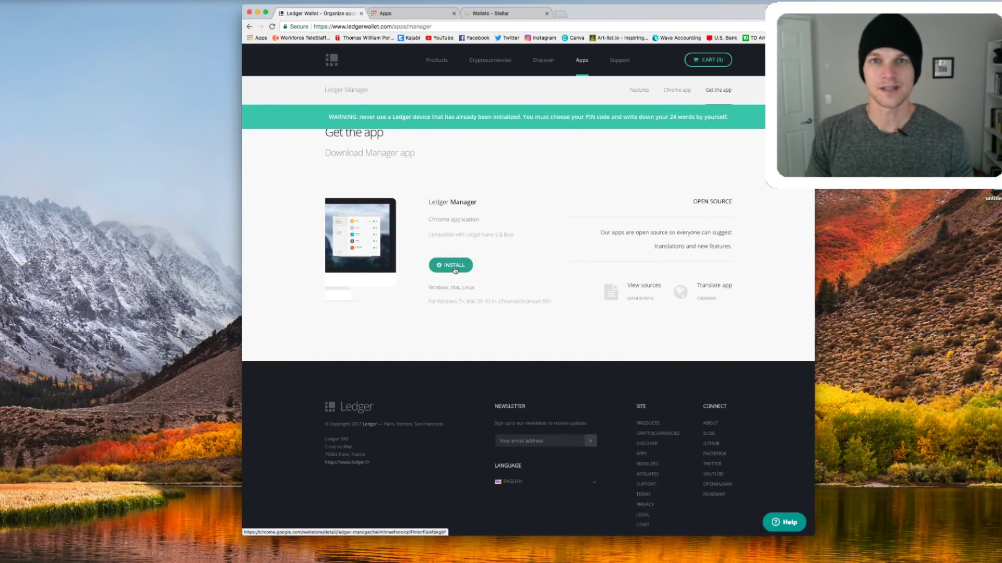
Switch to the Stellar lumen wallets page, then go back to the apps page to launch Ledger Manager
left_click(500, 13)
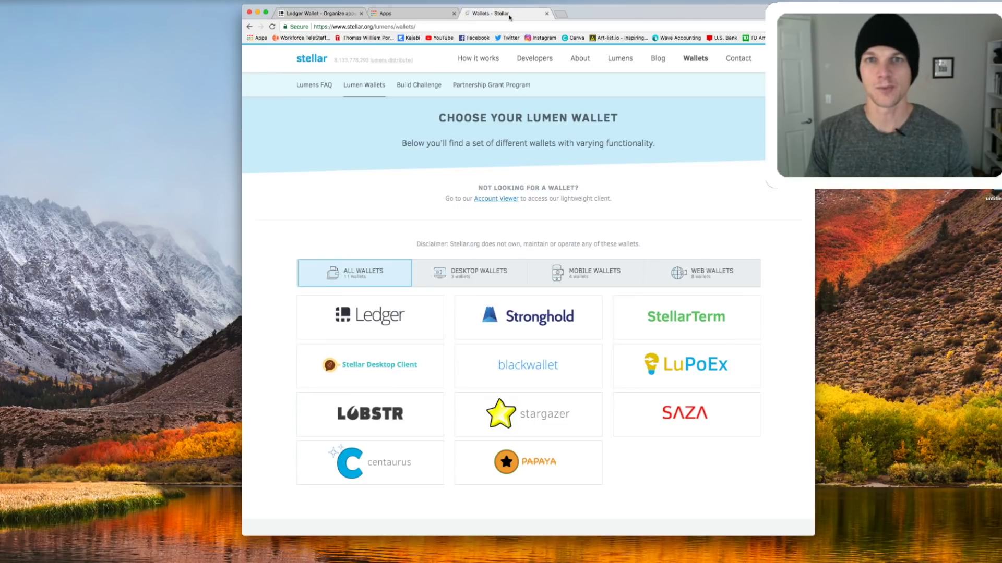
left_click(412, 13)
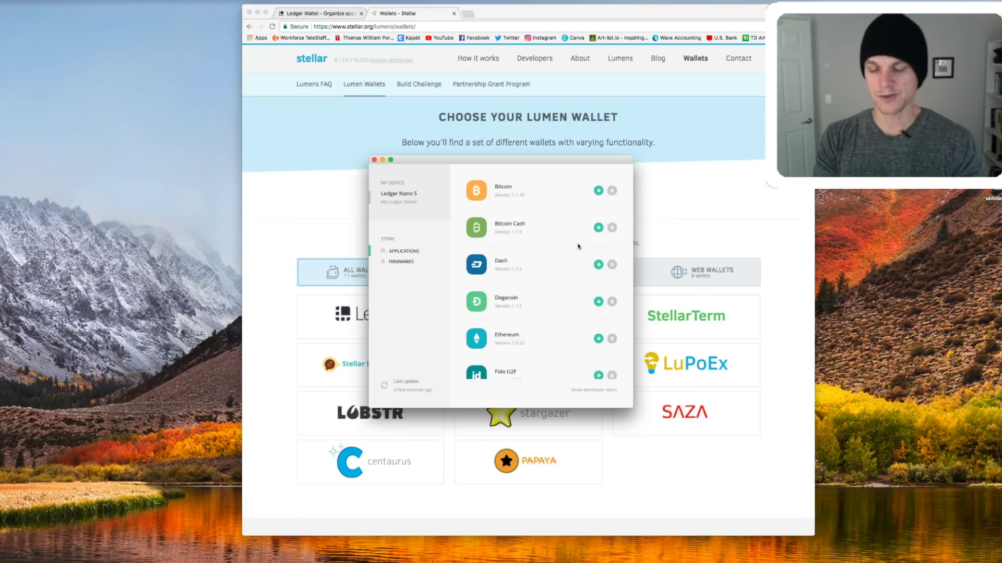
Scroll the Ledger Manager app list to find Stellar near Neo, Bitcoin Gold and Digibyte
scroll(569, 243, "down", 1)
scroll(570, 244, "down", 5)
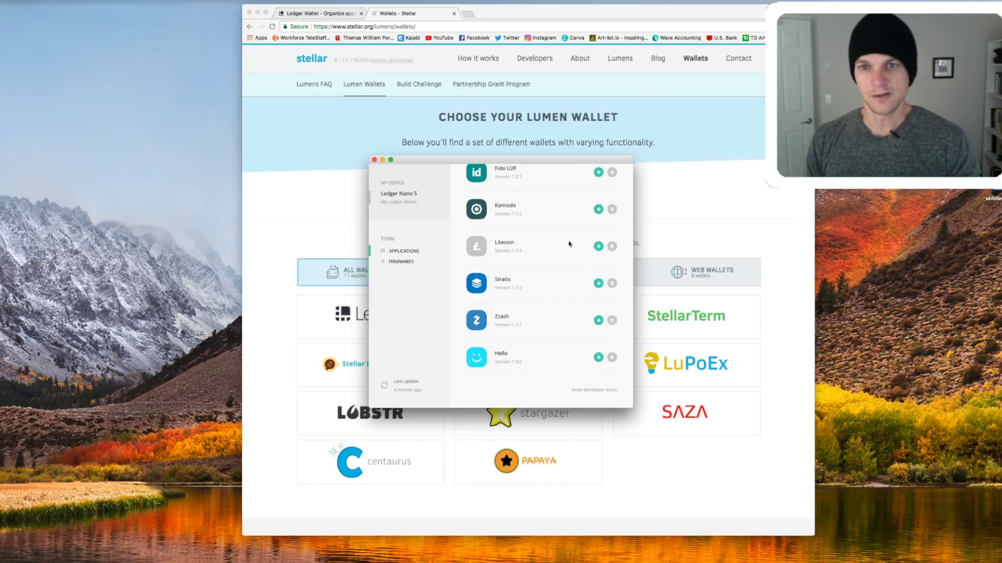
scroll(569, 244, "up", 3)
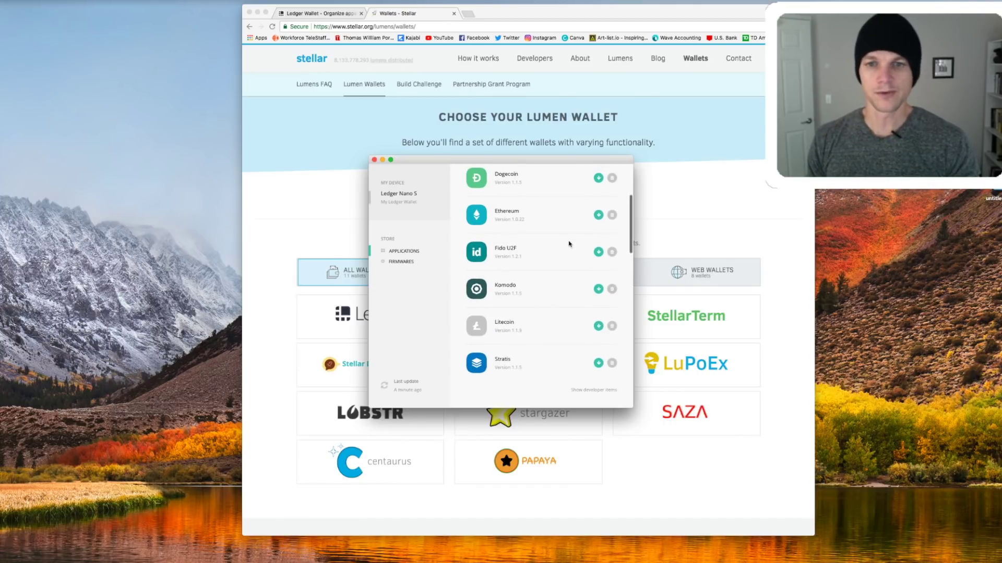
scroll(569, 244, "up", 5)
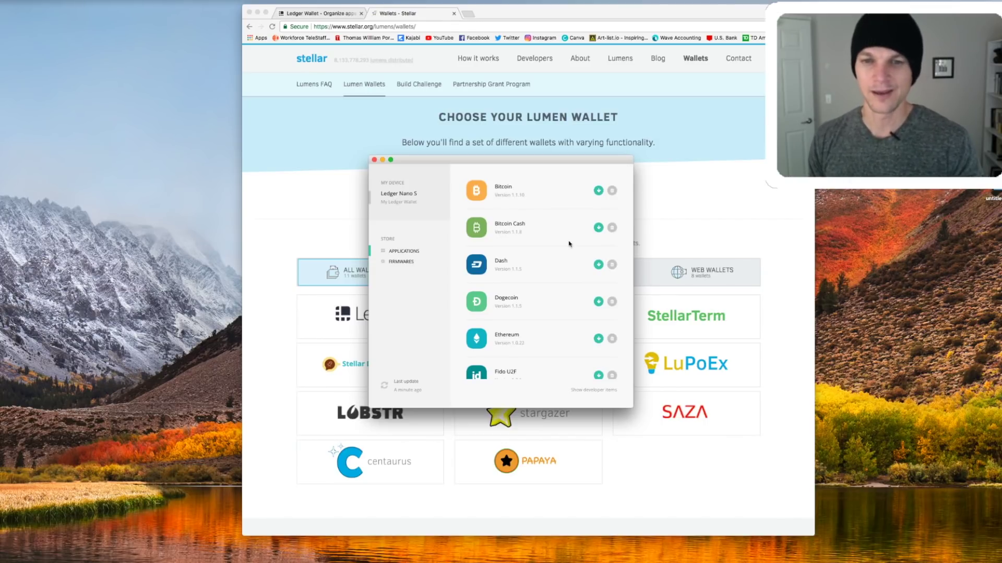
scroll(569, 243, "down", 15)
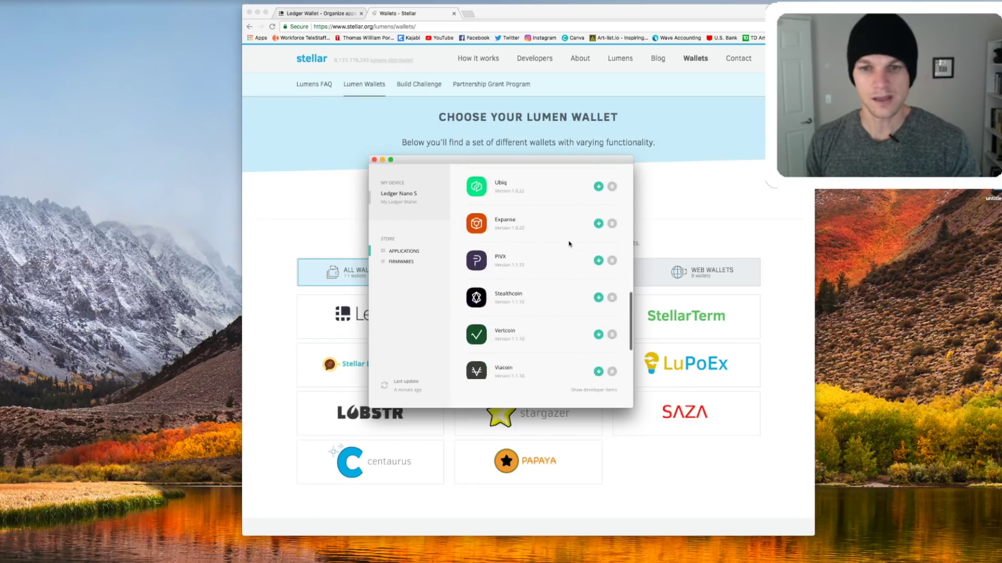
scroll(569, 244, "down", 8)
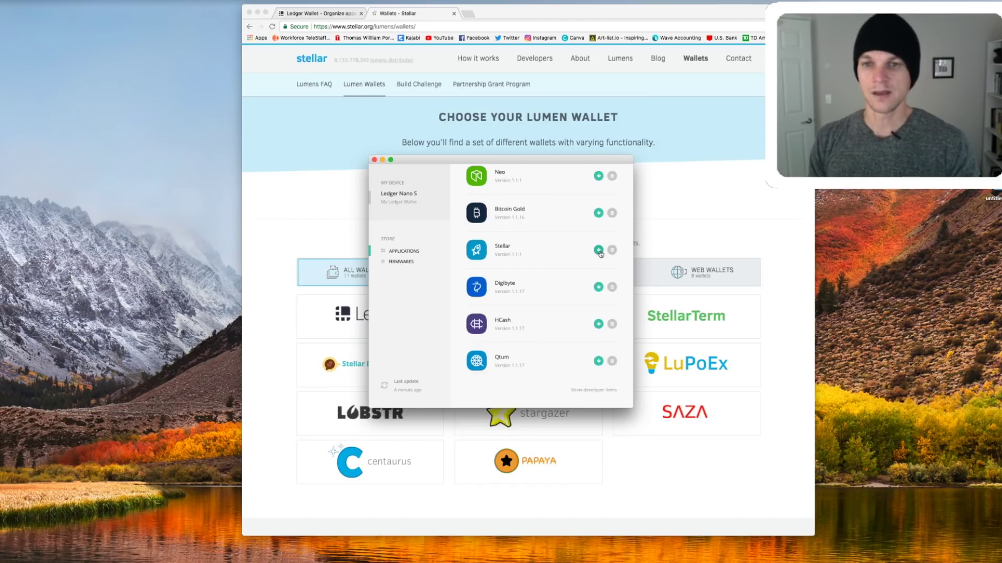
Try installing the Stellar app on the Ledger Nano S, which fails with 'Unable to install application'
left_click(598, 250)
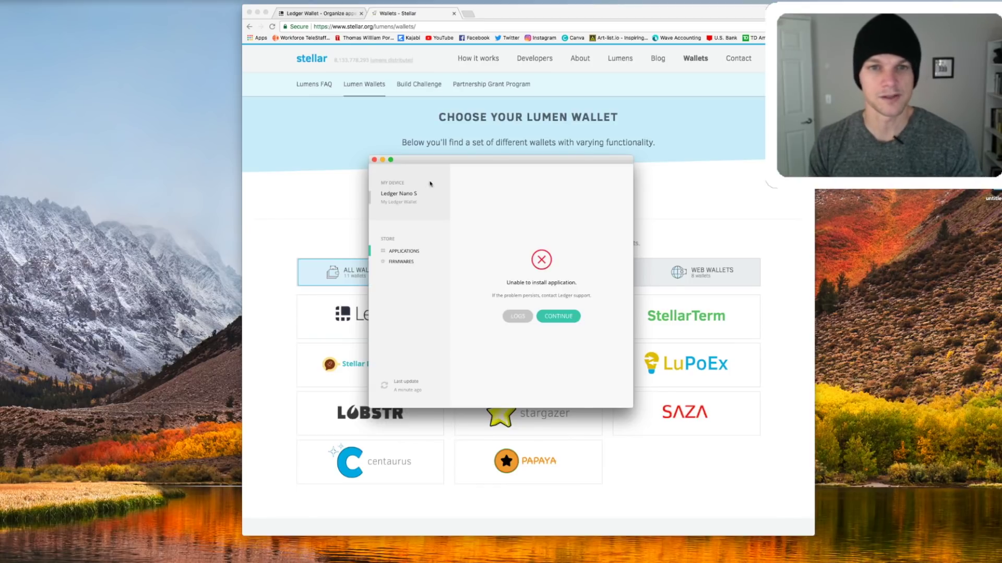
Close Ledger Manager and the Ledger Wallet page, then open the Ledger wallet details on Stellar.org
left_click(374, 160)
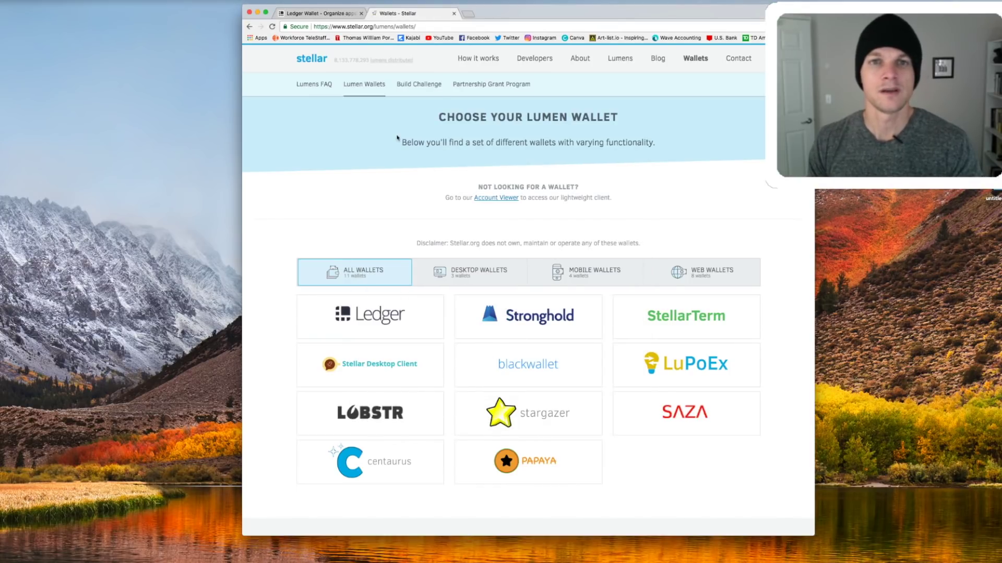
left_click(361, 13)
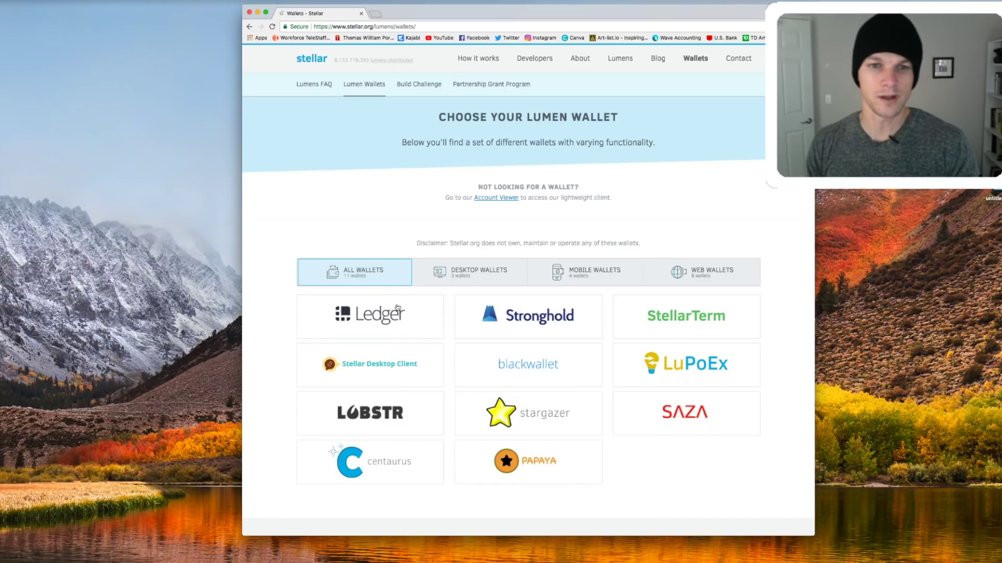
left_click(376, 330)
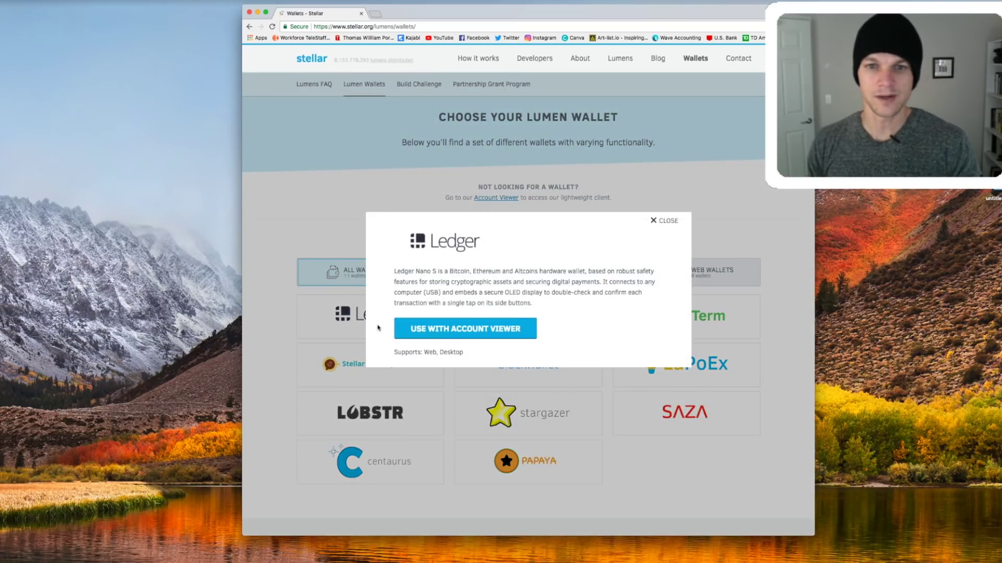
Open the Account Viewer for Ledger and connect the Ledger Nano S with its Stellar app
left_click(481, 331)
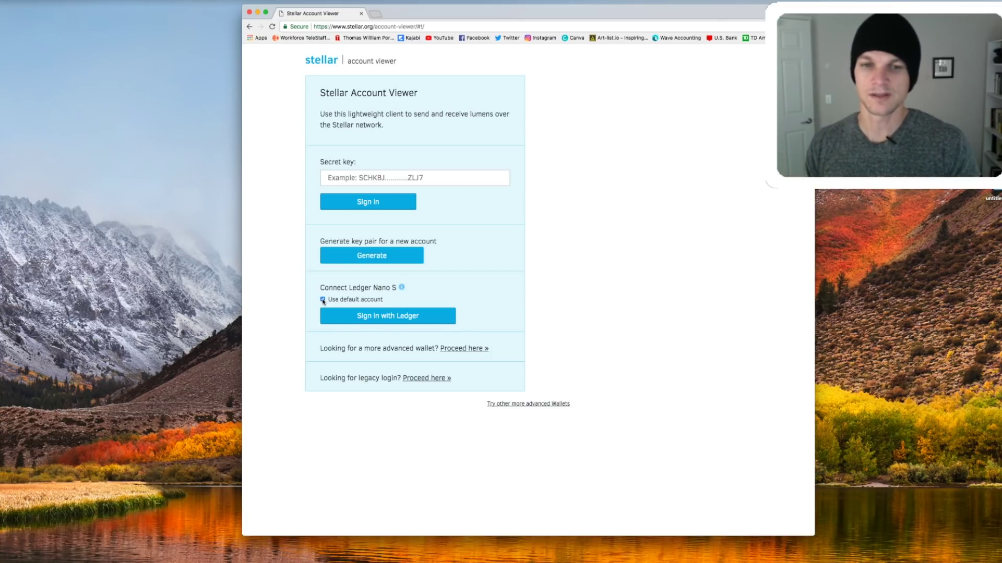
Sign in with Ledger to load the dashboard showing 599.39 lumens and the public key
left_click(430, 316)
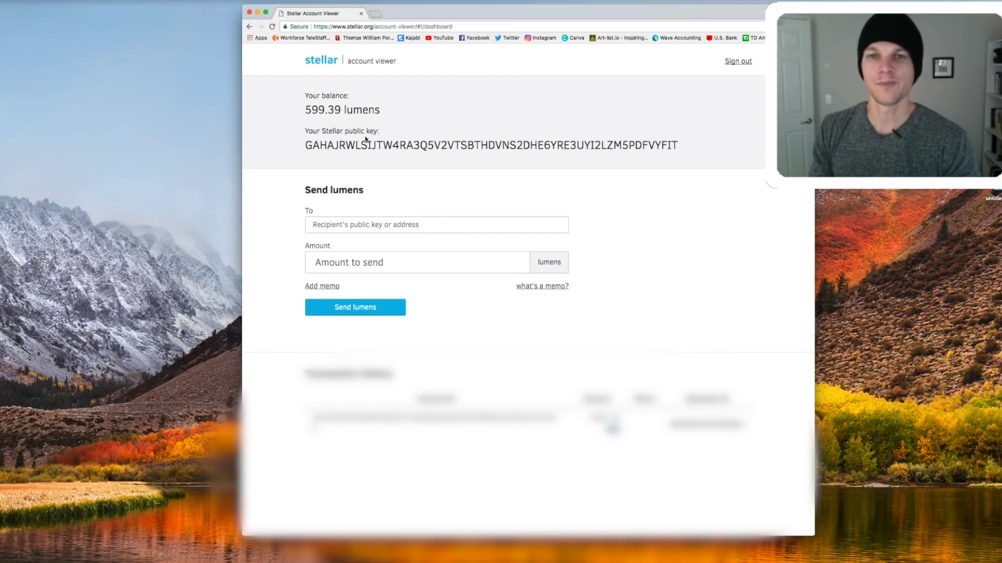
Select the whole Stellar public key in the Account Viewer to copy it
left_click_drag(306, 145, 683, 154)
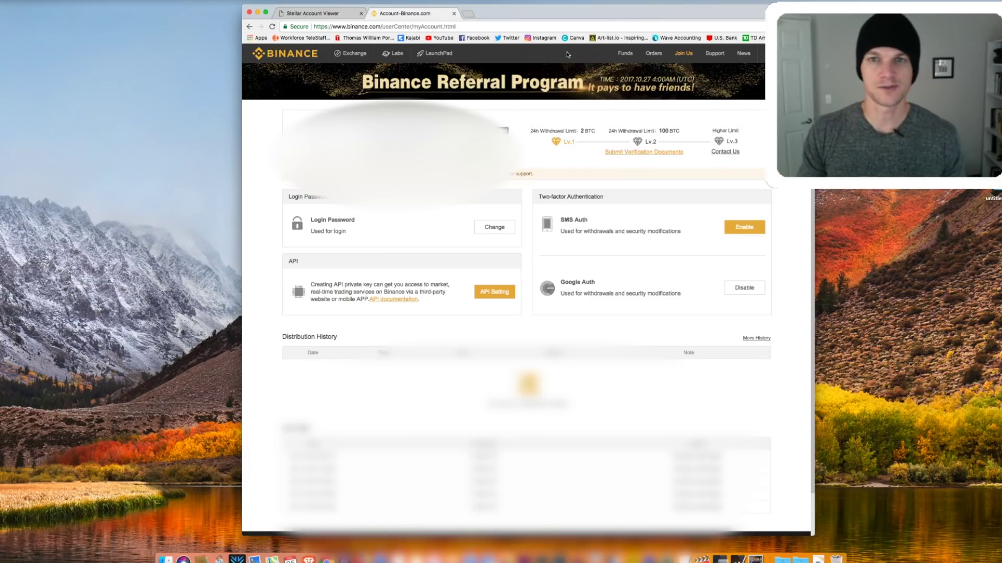
On Binance's Deposits Withdrawals page, open the Stellar Lumens (XLM) withdrawal form and tick No MEMO
mouse_move(649, 55)
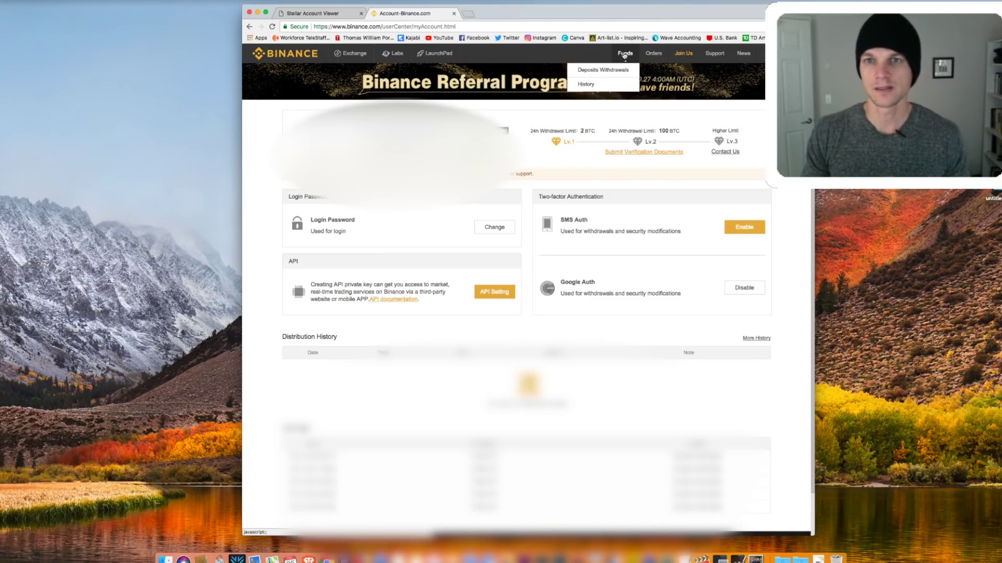
left_click(618, 73)
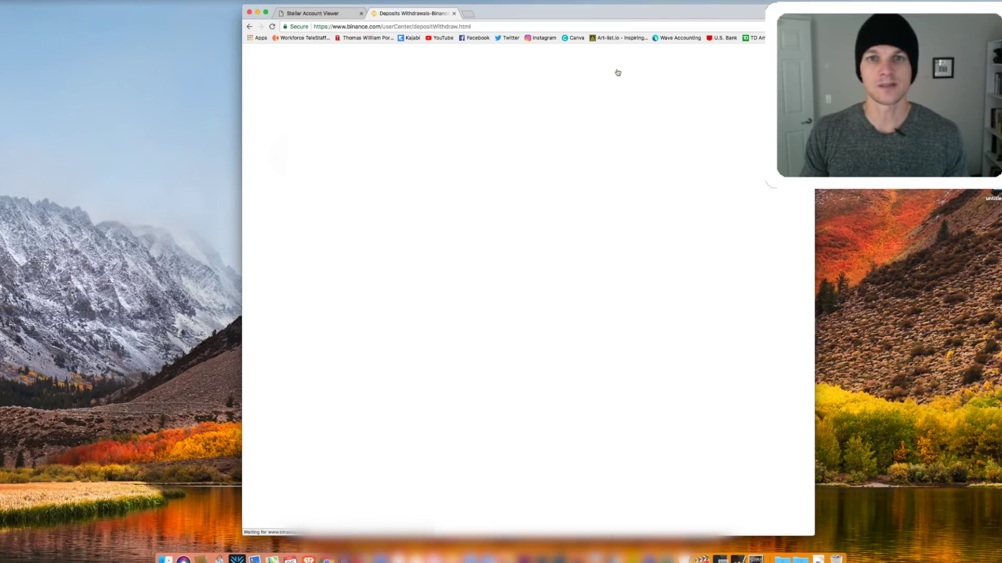
scroll(431, 246, "down", 10)
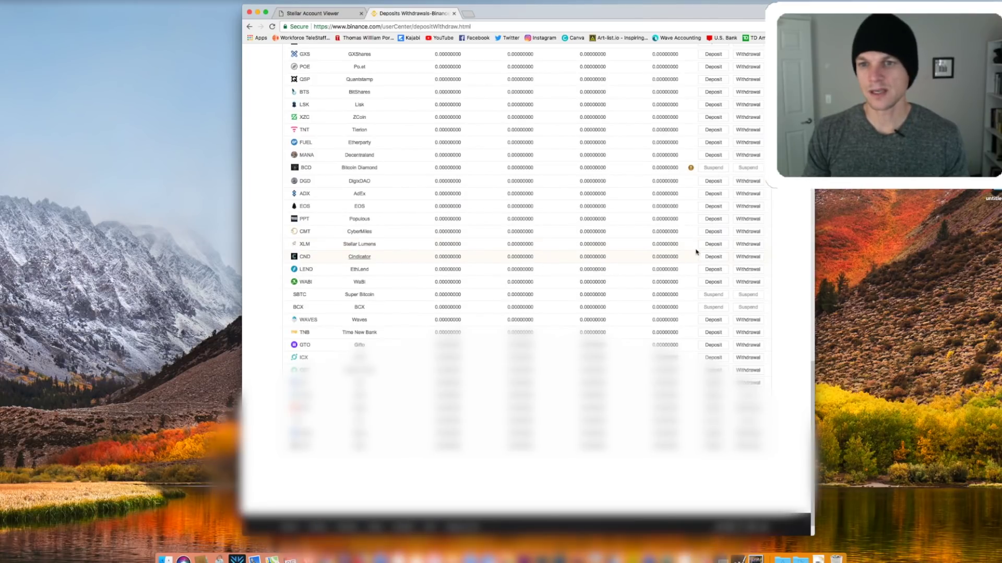
left_click(755, 247)
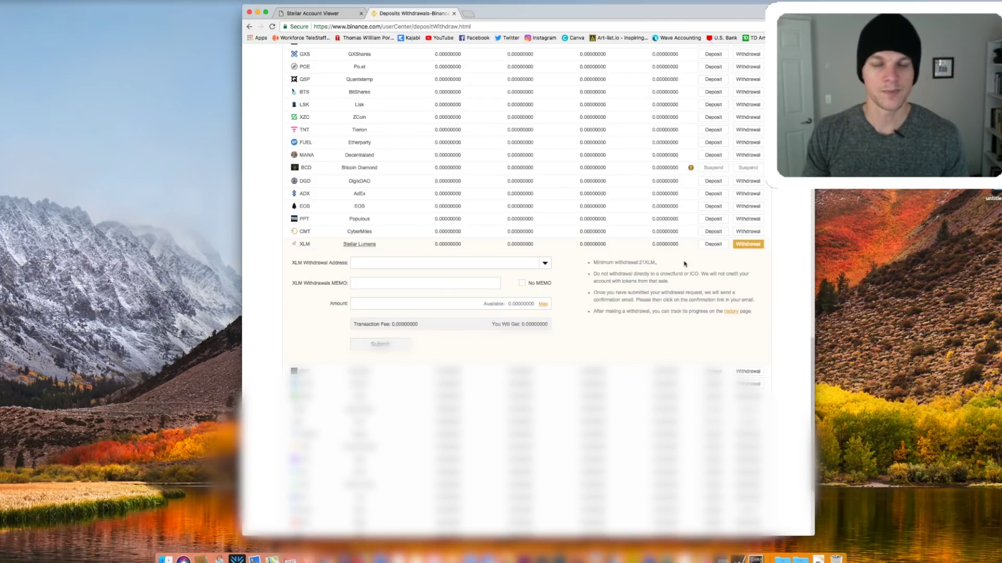
left_click(439, 263)
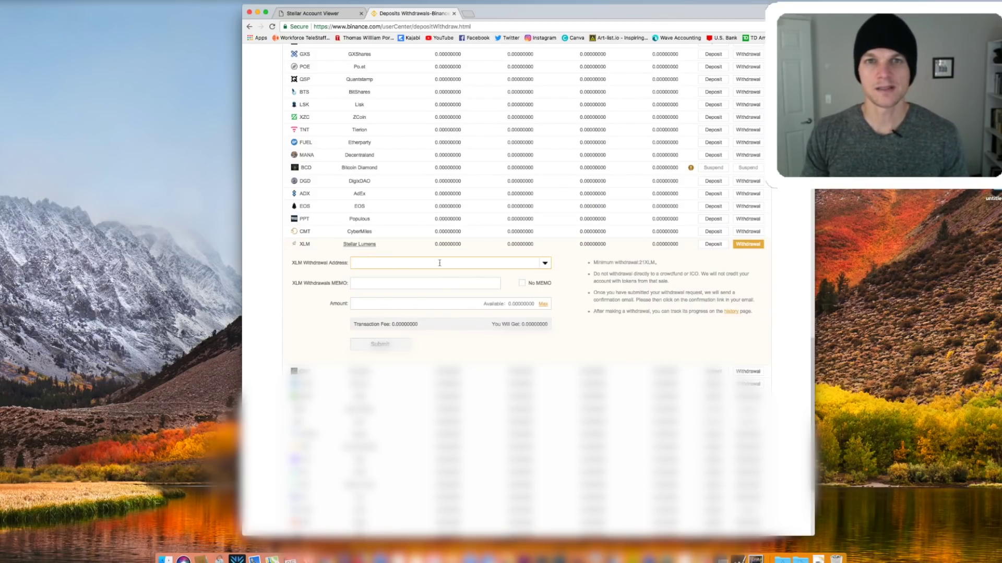
left_click(328, 13)
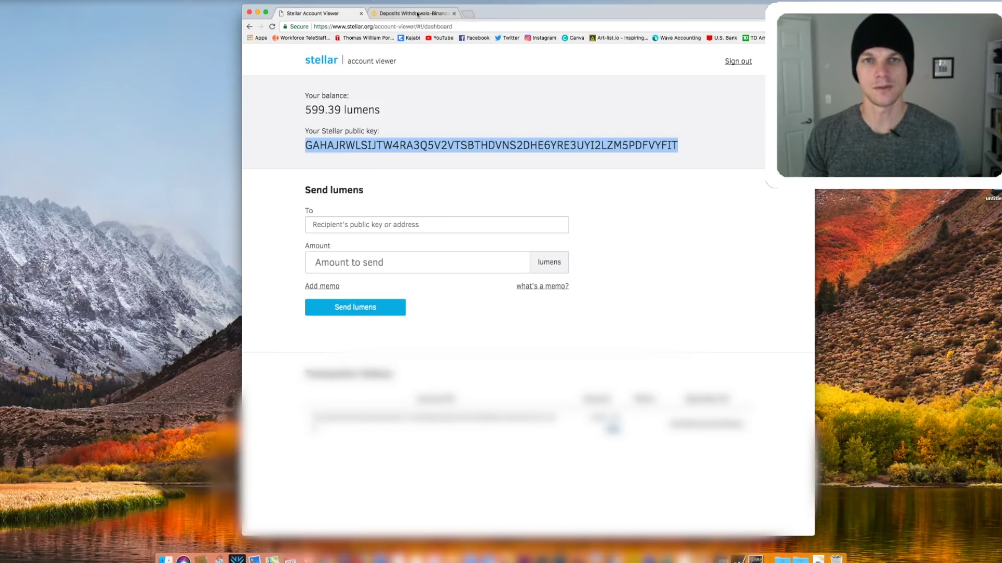
left_click(418, 14)
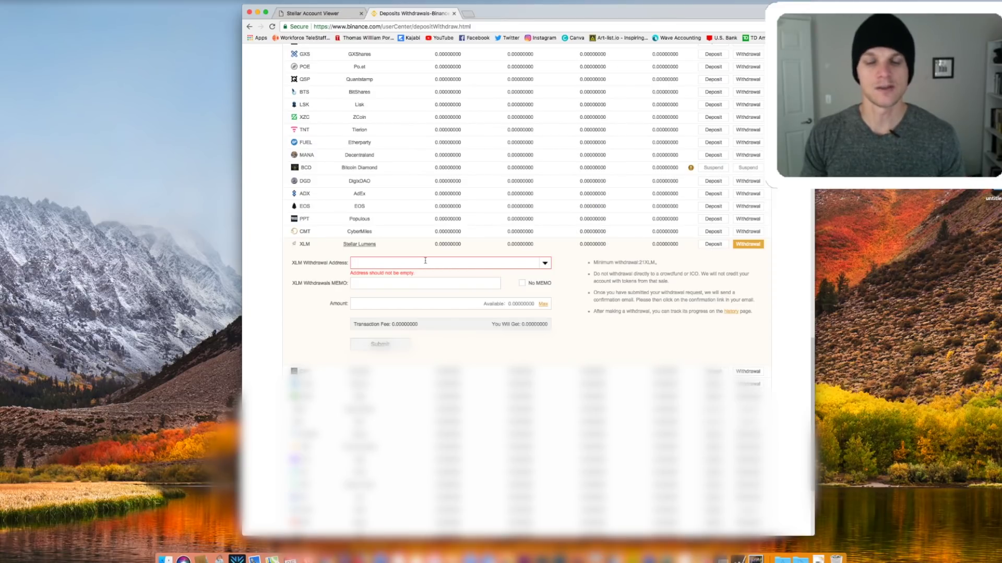
left_click(522, 283)
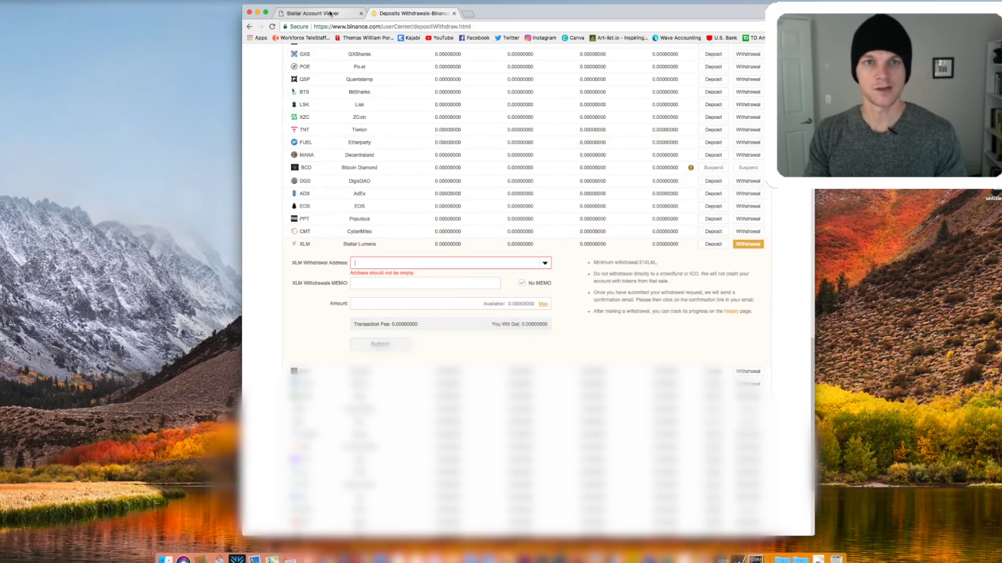
Paste the Stellar public key as the XLM withdrawal address and set the amount to Max
left_click(313, 13)
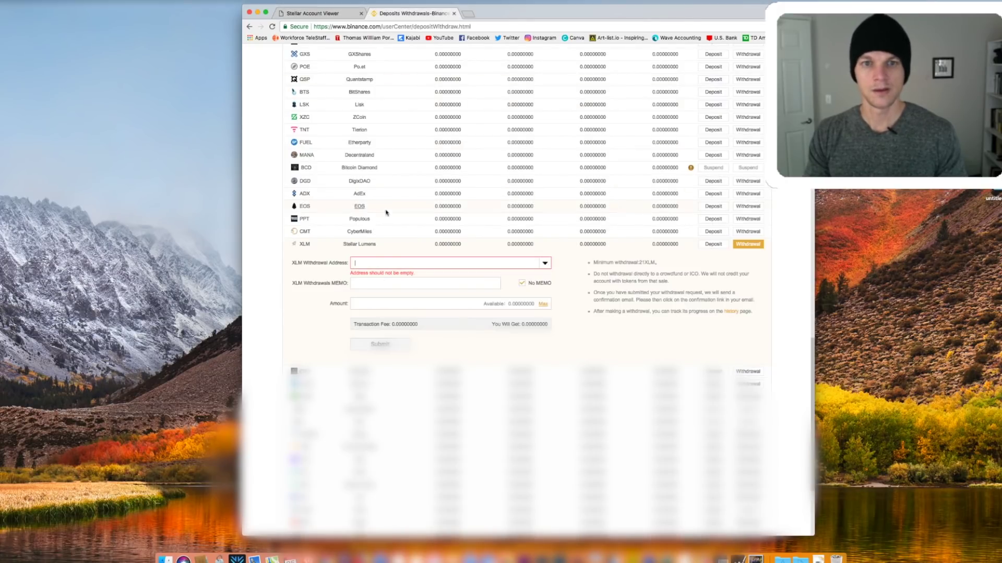
type("GAHAJRWLSJTW4RA3Q5V2VTSBTHDVNS2DHE6YRE3UYI2LZM5PDFVYFIT")
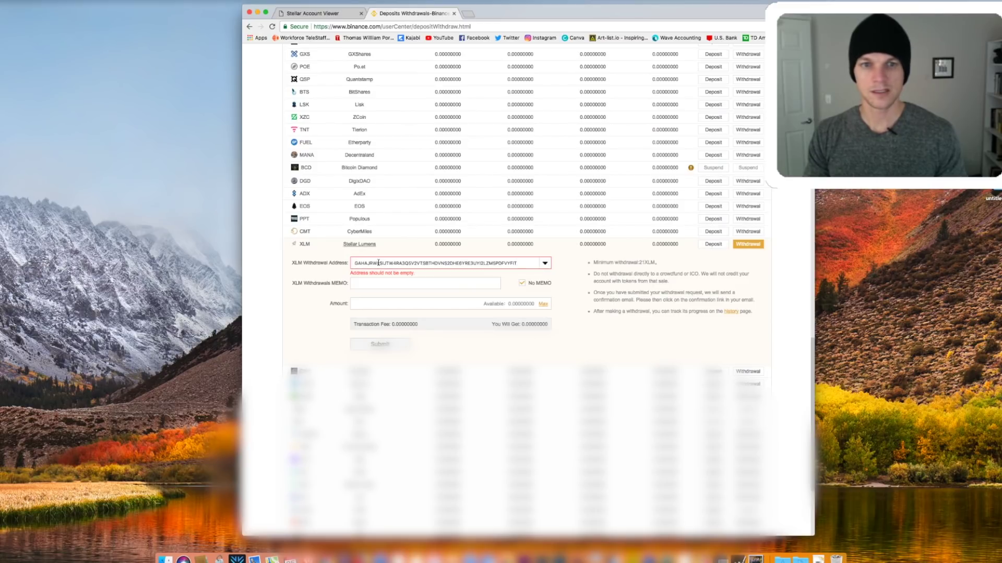
left_click(381, 303)
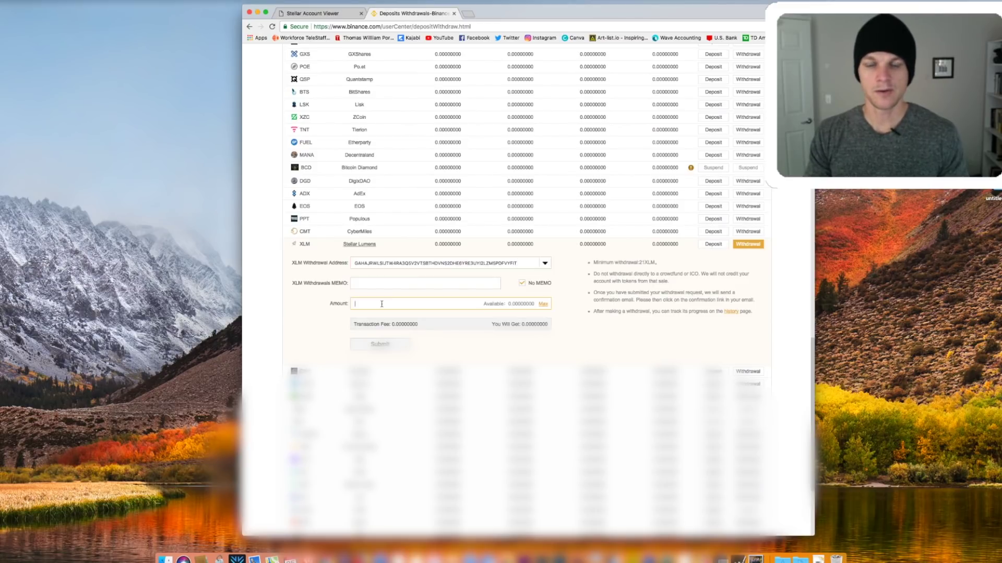
left_click(544, 306)
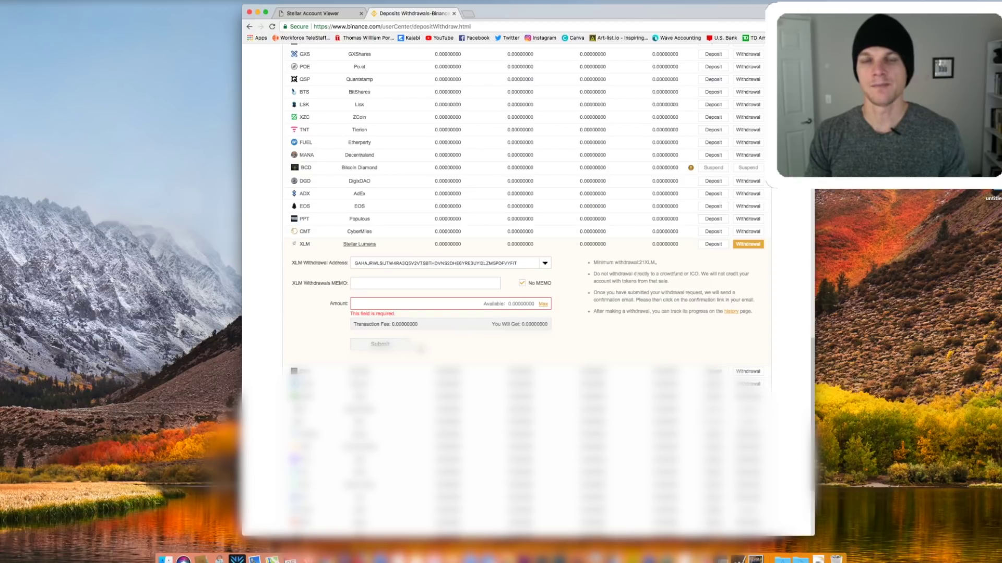
Switch back to the Stellar Account Viewer dashboard showing the 599.39 XLM balance and public key
left_click(326, 13)
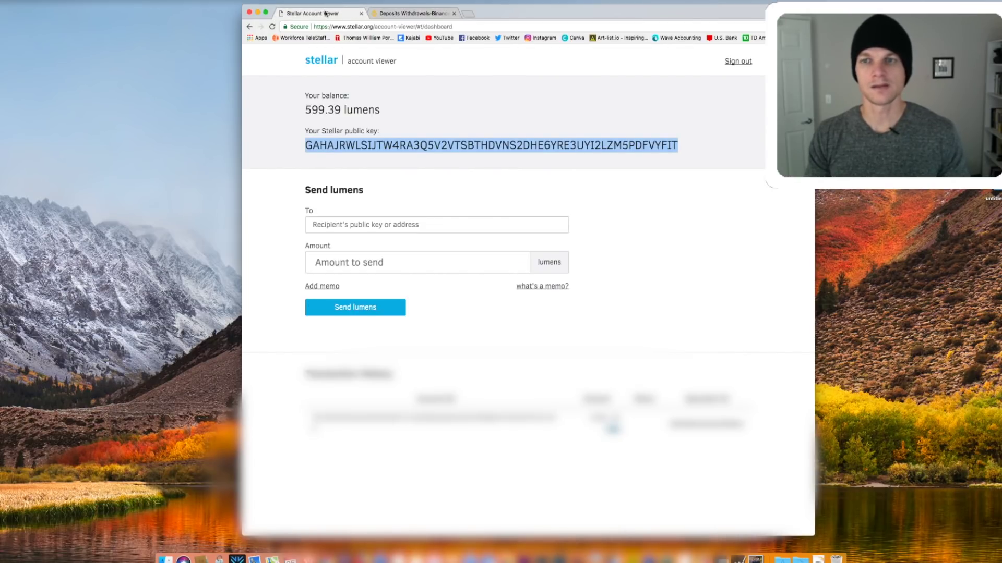